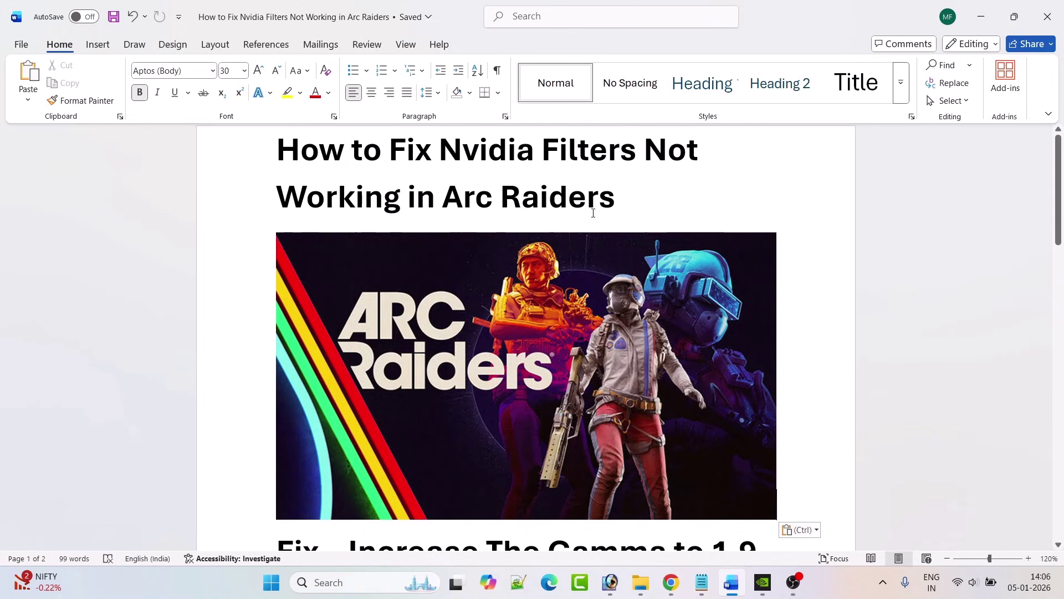
pyautogui.scroll(-1, 650, 212)
pyautogui.scroll(1, 651, 211)
pyautogui.scroll(-3, 650, 213)
pyautogui.scroll(-2, 650, 213)
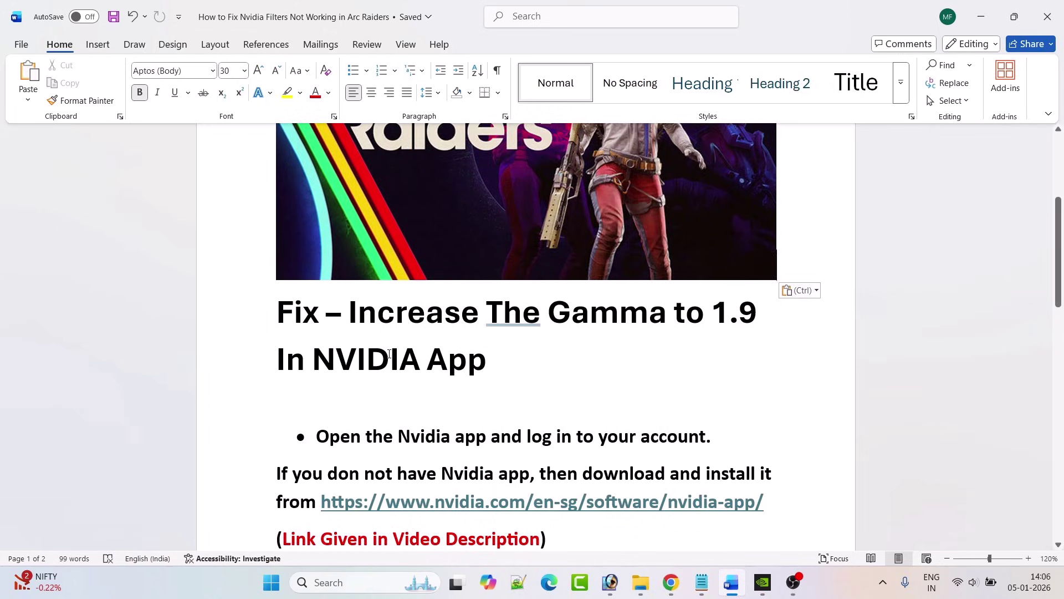
pyautogui.scroll(-2, 478, 376)
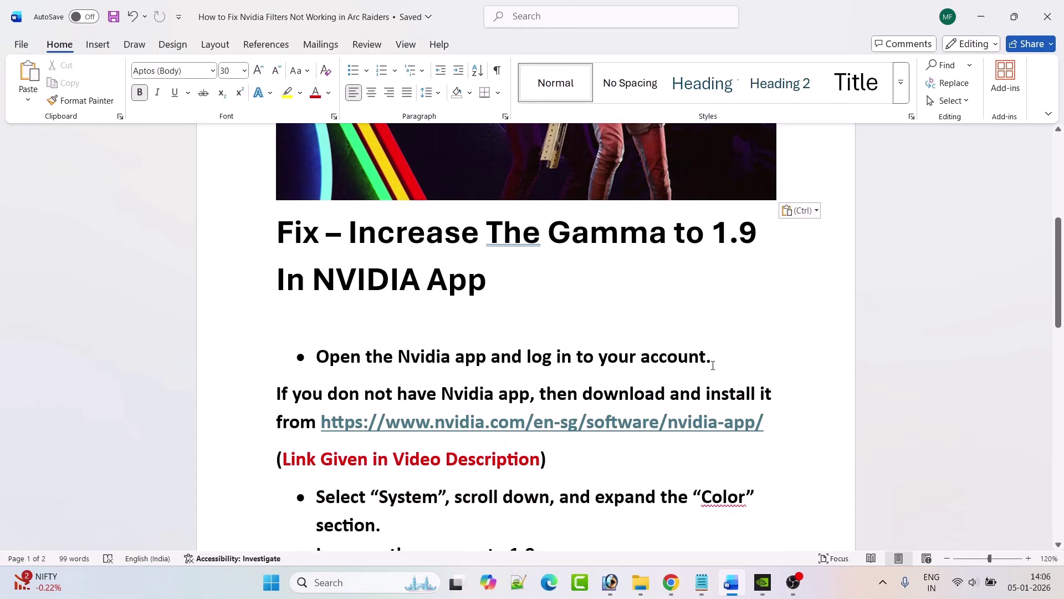
pyautogui.scroll(-2, 713, 366)
pyautogui.scroll(-2, 712, 366)
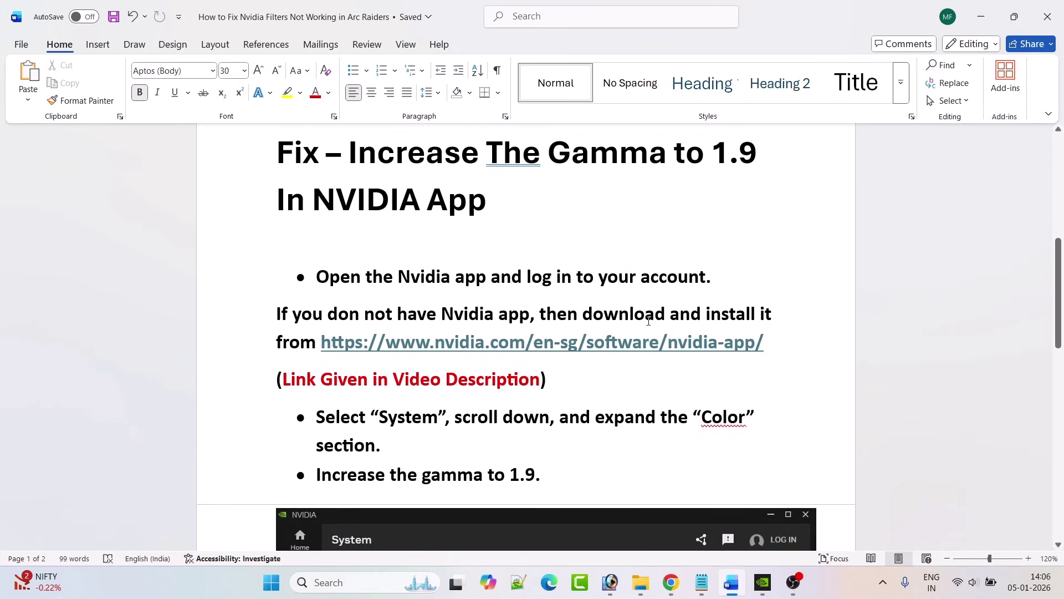
# Open the nvidia.com NVIDIA App download link in Chrome, then return to the gamma 1.9 screenshot in Word
pyautogui.keyDown('ctrl'); pyautogui.click(512, 346); pyautogui.keyUp('ctrl')
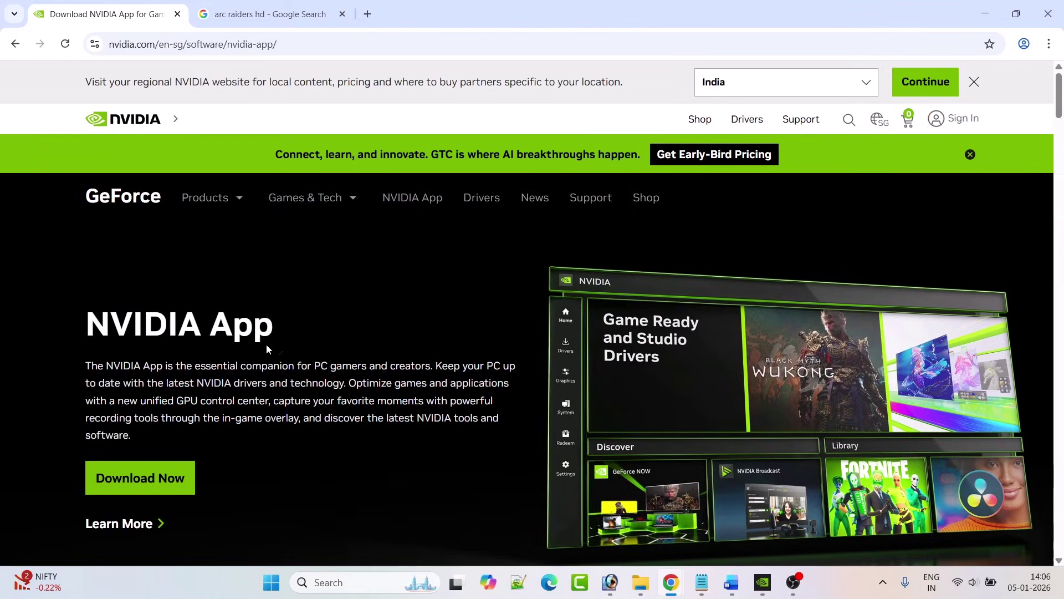
pyautogui.hotkey('alt', 'Tab')
pyautogui.scroll(-1, 293, 356)
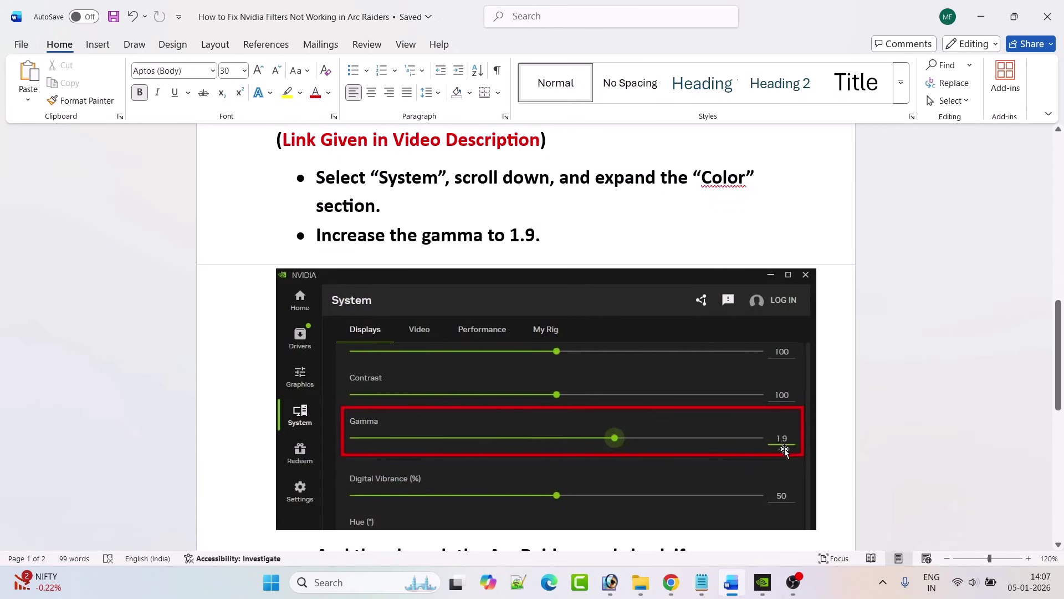
pyautogui.scroll(-2, 785, 452)
pyautogui.scroll(-2, 694, 424)
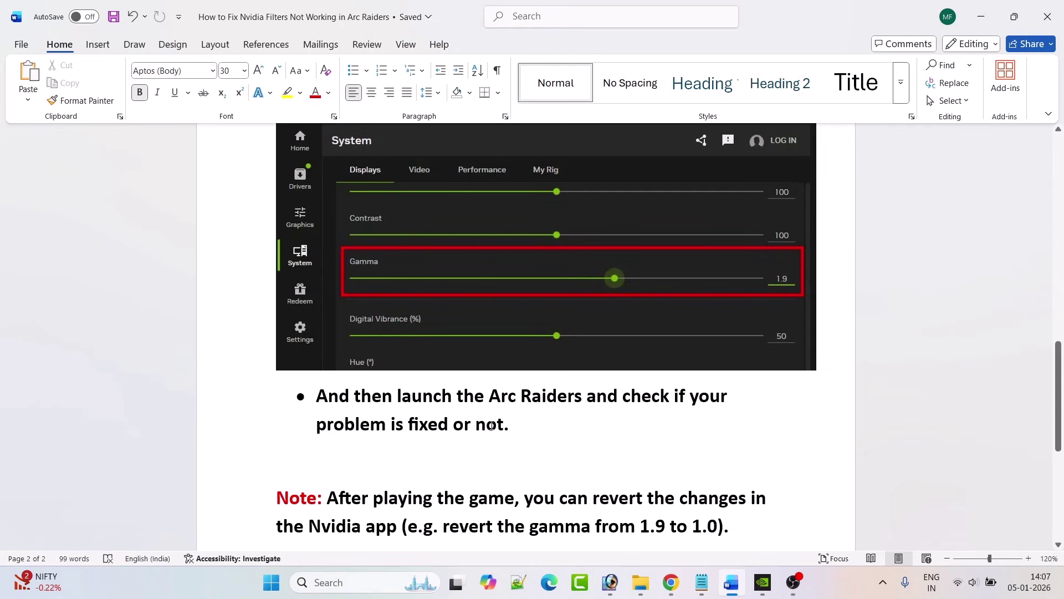
pyautogui.scroll(1, 523, 423)
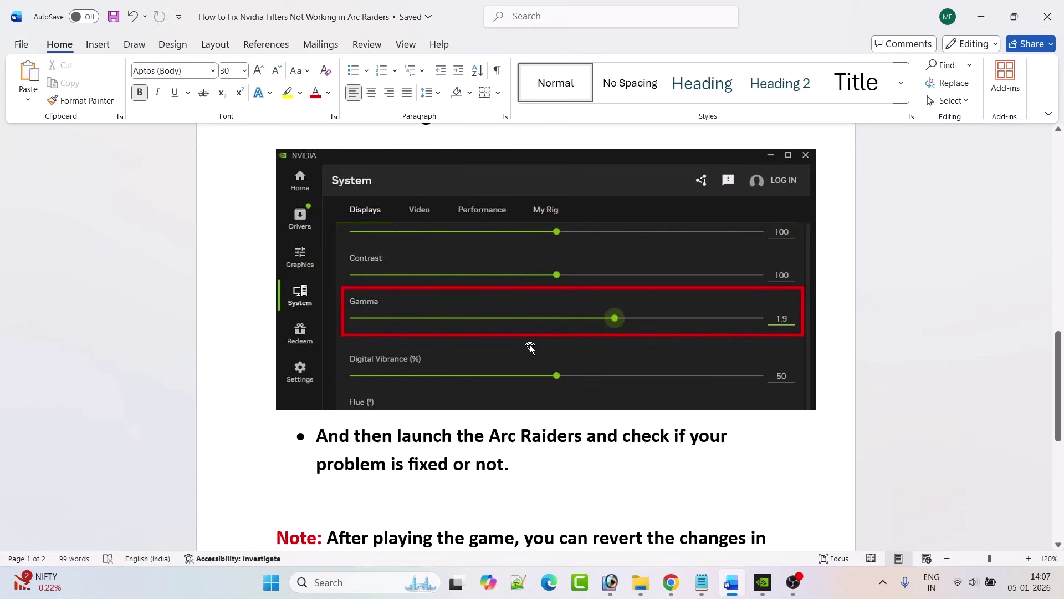
pyautogui.scroll(-2, 532, 345)
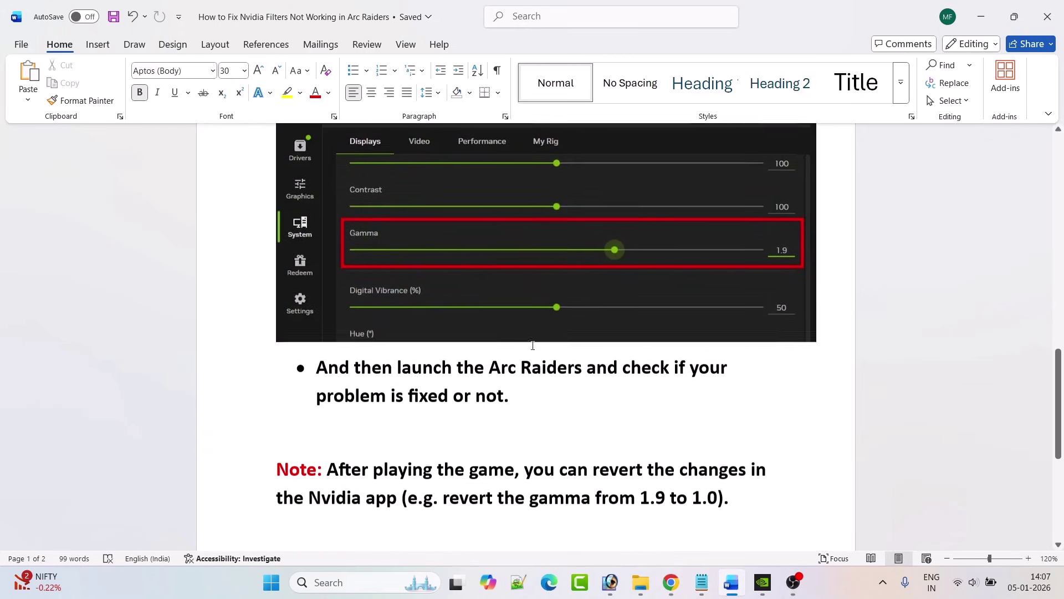
pyautogui.scroll(-2, 532, 345)
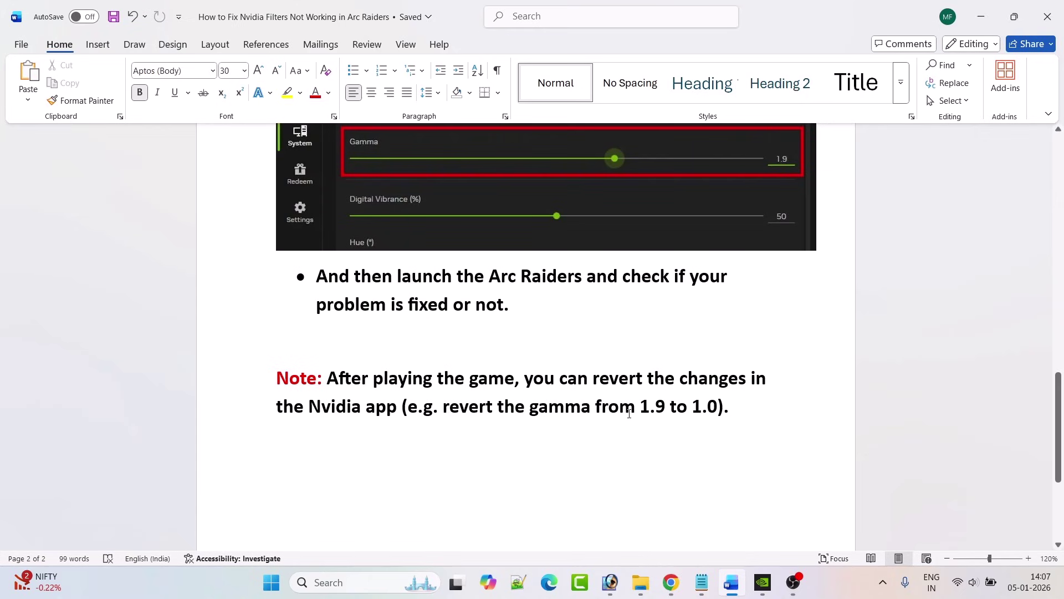
pyautogui.scroll(1, 630, 414)
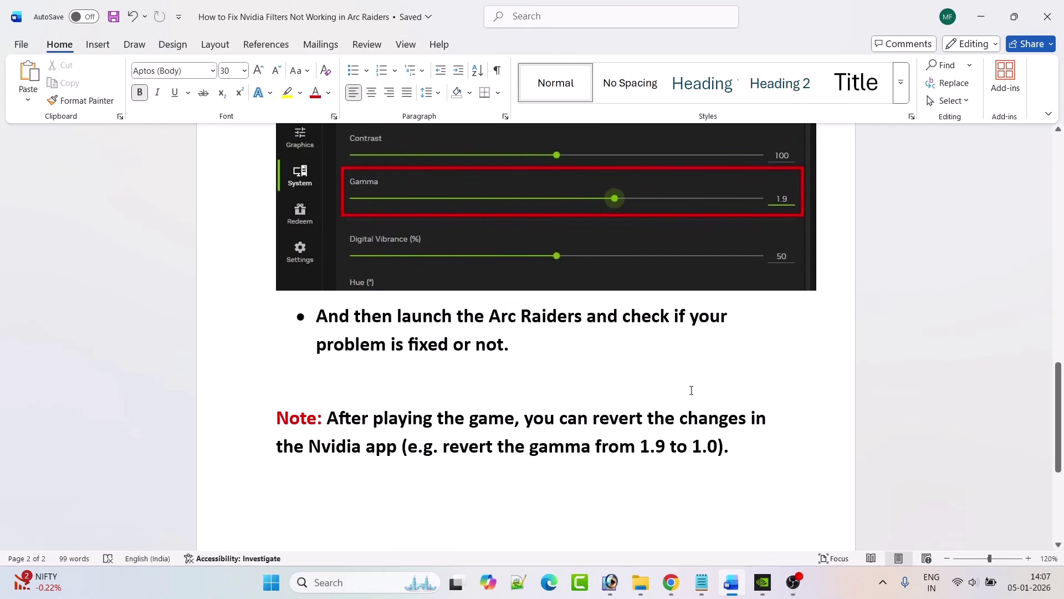
pyautogui.scroll(1, 691, 390)
pyautogui.scroll(6, 690, 389)
pyautogui.scroll(8, 691, 390)
pyautogui.scroll(6, 688, 392)
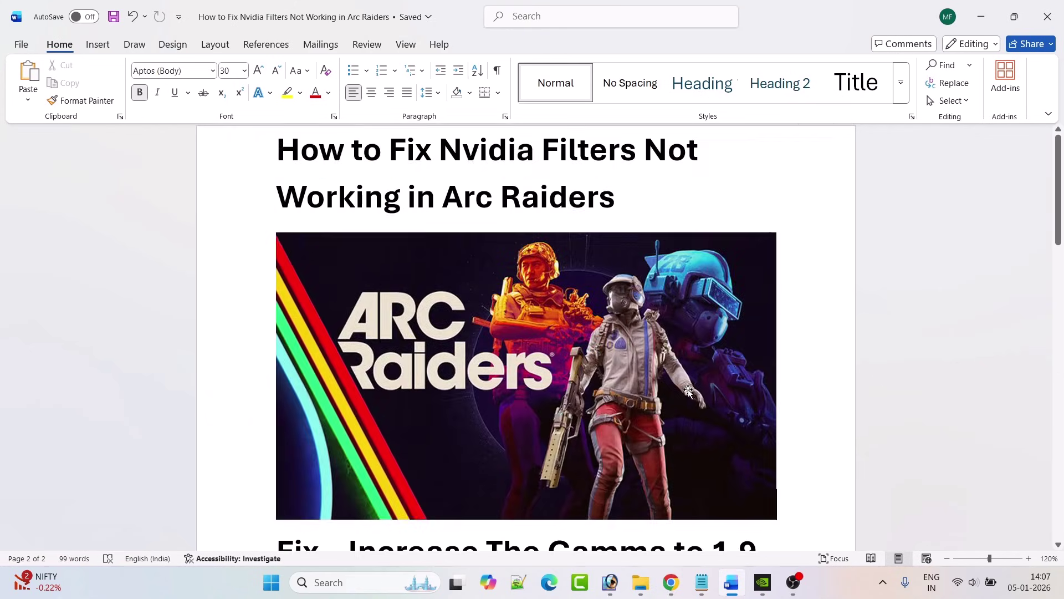
# Jump back to the document top showing the tutorial title and Arc Raiders cover image
pyautogui.hotkey('ctrl', 'v')
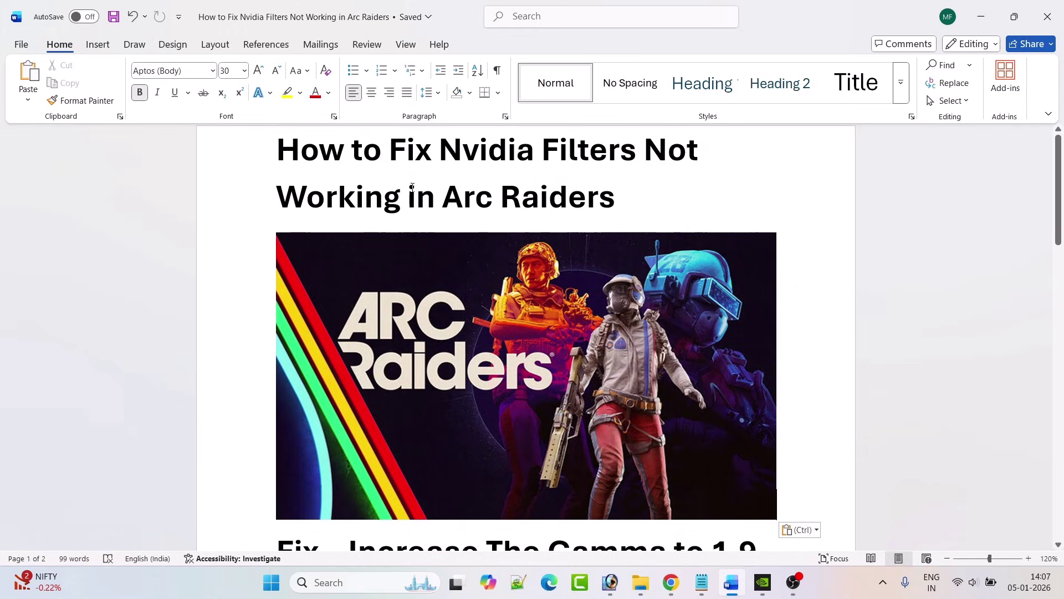